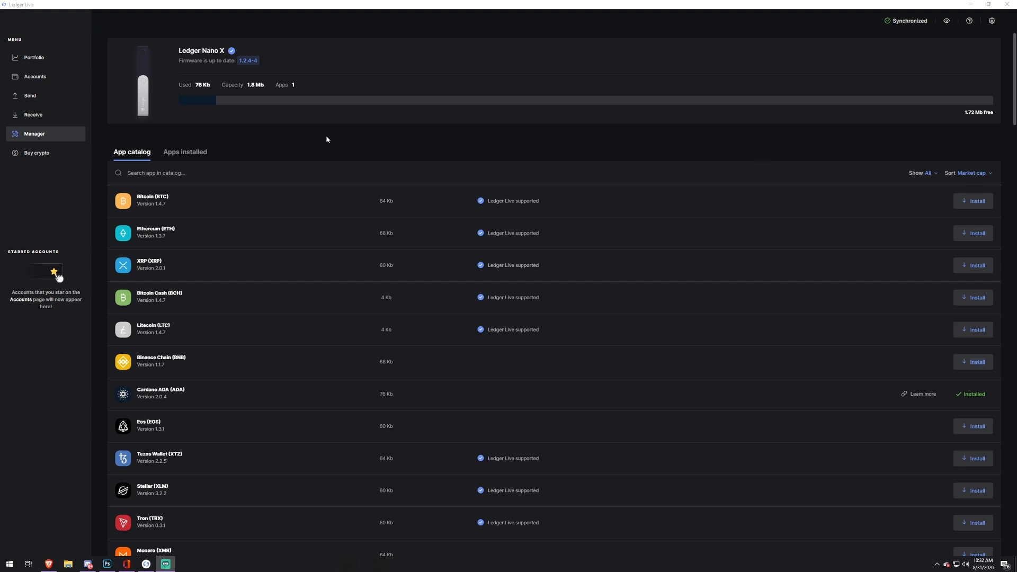
Review the Ledger Live portfolio and examine the Manager's app catalog for the Cardano ADA app on the Ledger Nano X
{"action": "left_click", "coordinate": [36, 59]}
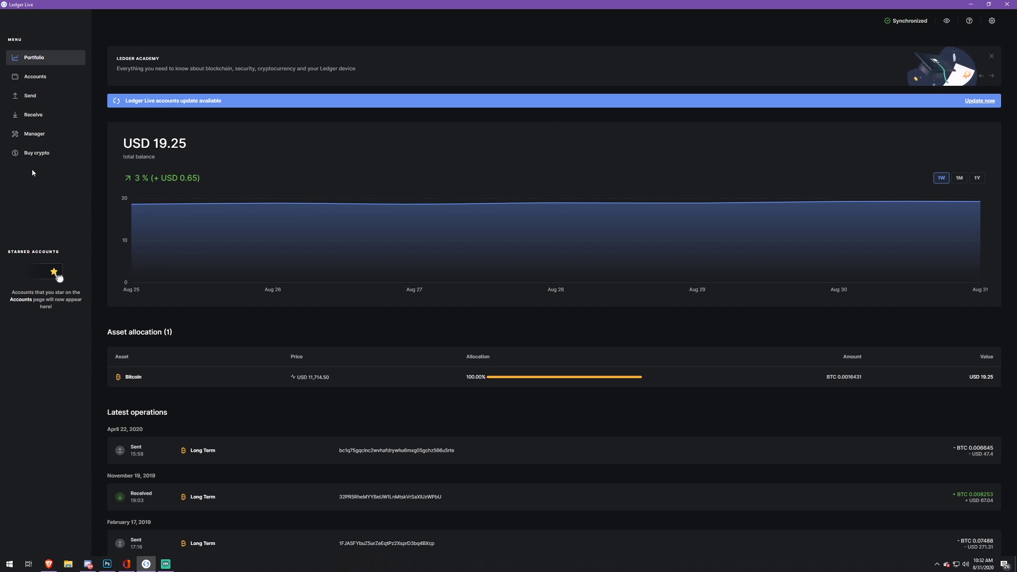
{"action": "left_click", "coordinate": [52, 139]}
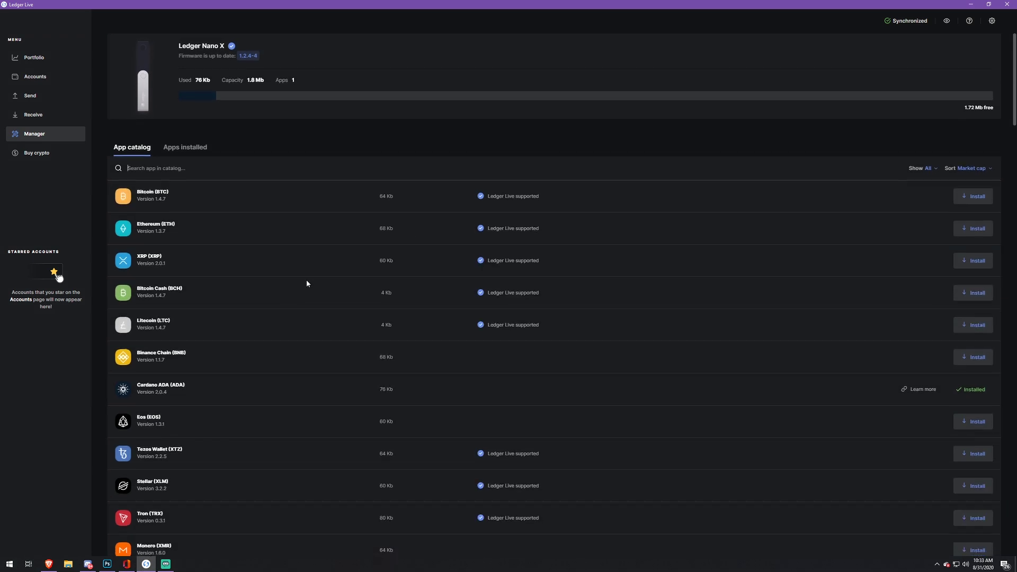
{"action": "scroll", "coordinate": [306, 284], "scroll_direction": "down", "scroll_amount": 1}
{"action": "scroll", "coordinate": [259, 327], "scroll_direction": "down", "scroll_amount": 1}
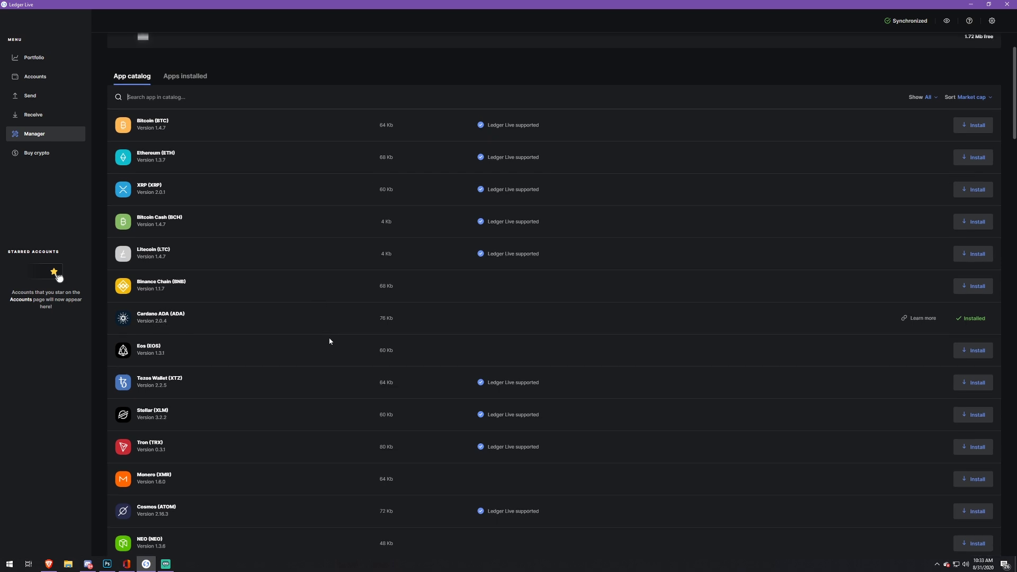
{"action": "scroll", "coordinate": [430, 358], "scroll_direction": "up", "scroll_amount": 2}
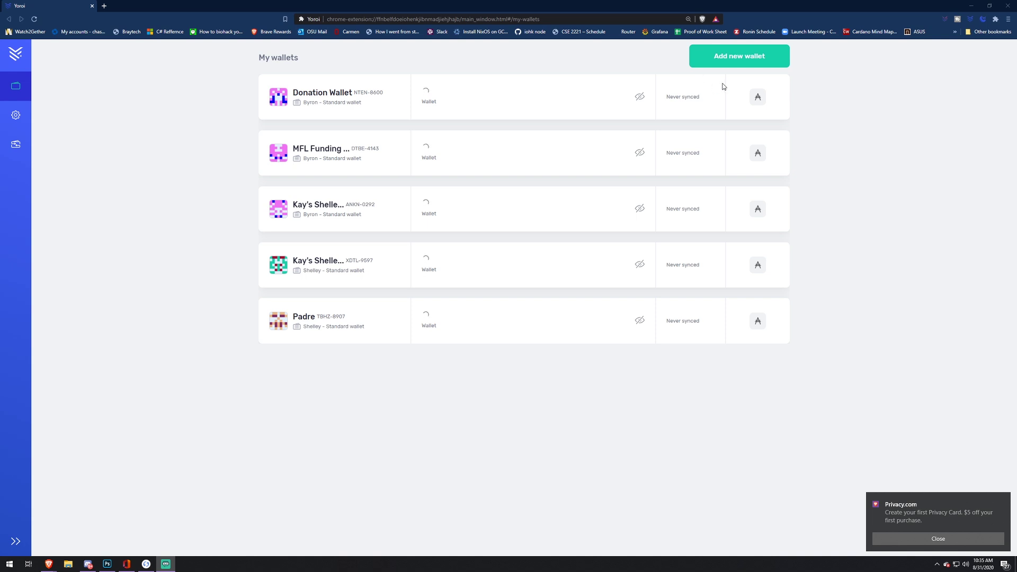
Switch to Yoroi and try to connect a Ledger hardware wallet as a new Cardano Shelley-era wallet
{"action": "left_click", "coordinate": [741, 57]}
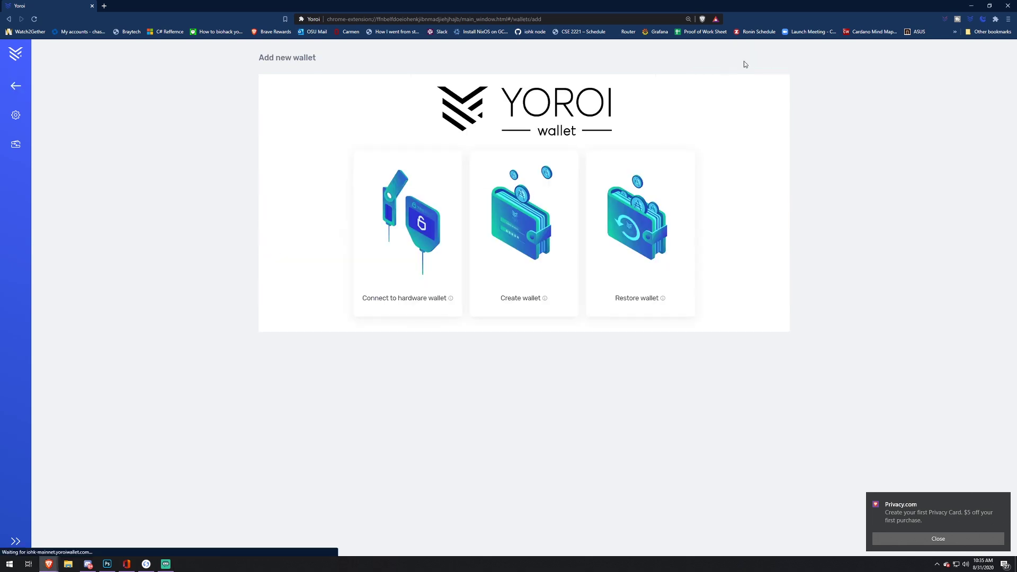
{"action": "left_click", "coordinate": [413, 247]}
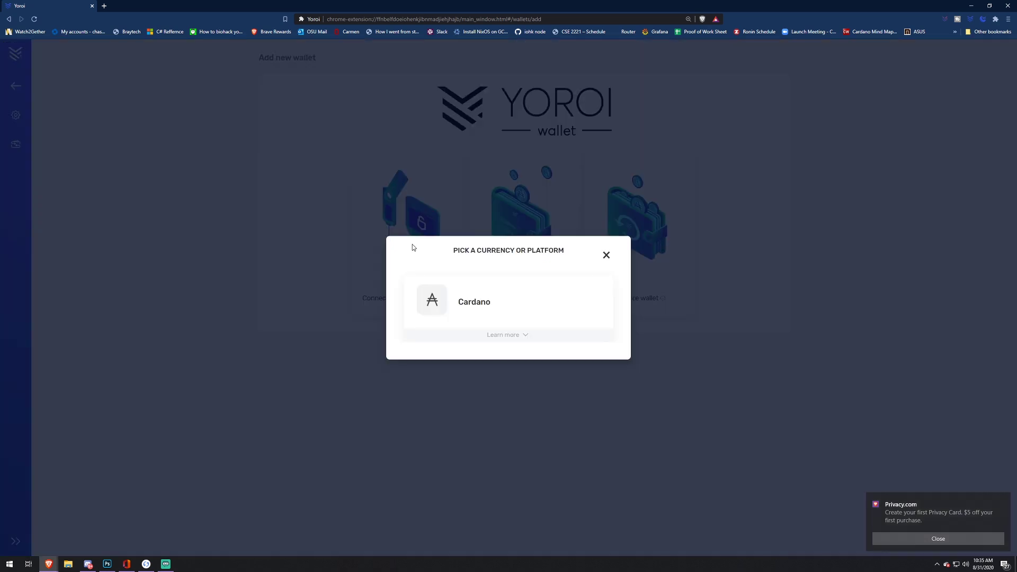
{"action": "left_click", "coordinate": [457, 301]}
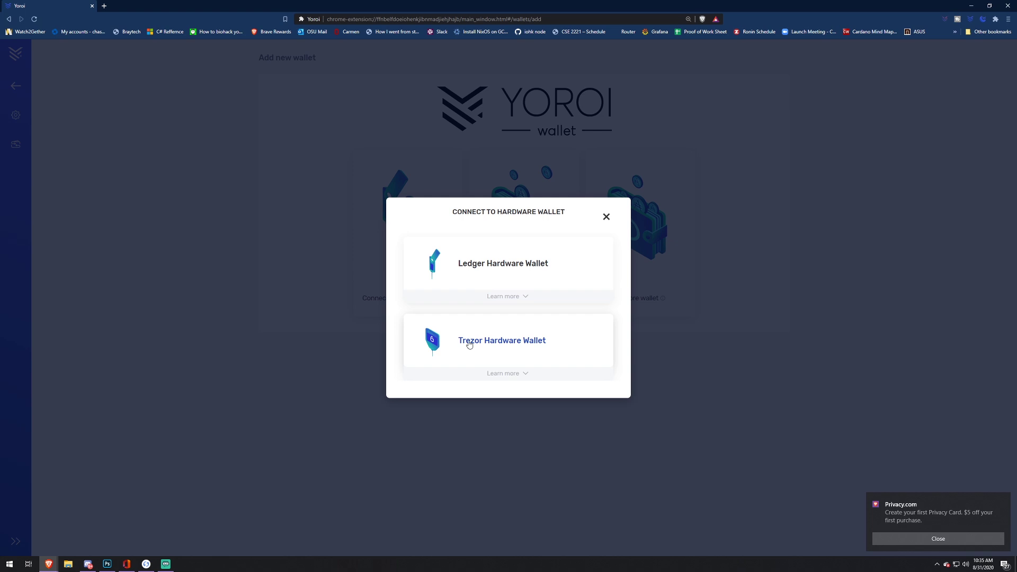
{"action": "left_click", "coordinate": [475, 268]}
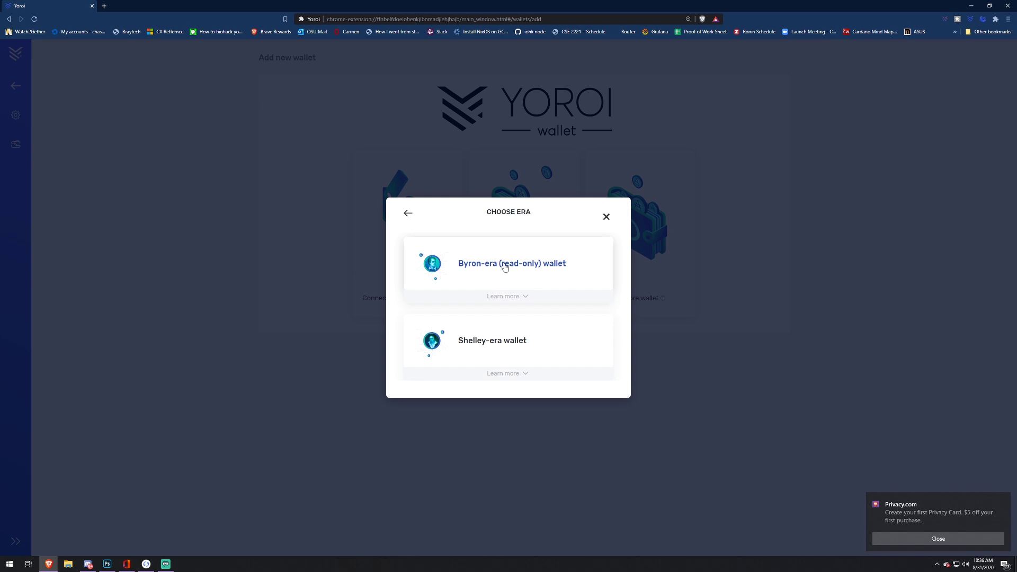
{"action": "left_click", "coordinate": [504, 339]}
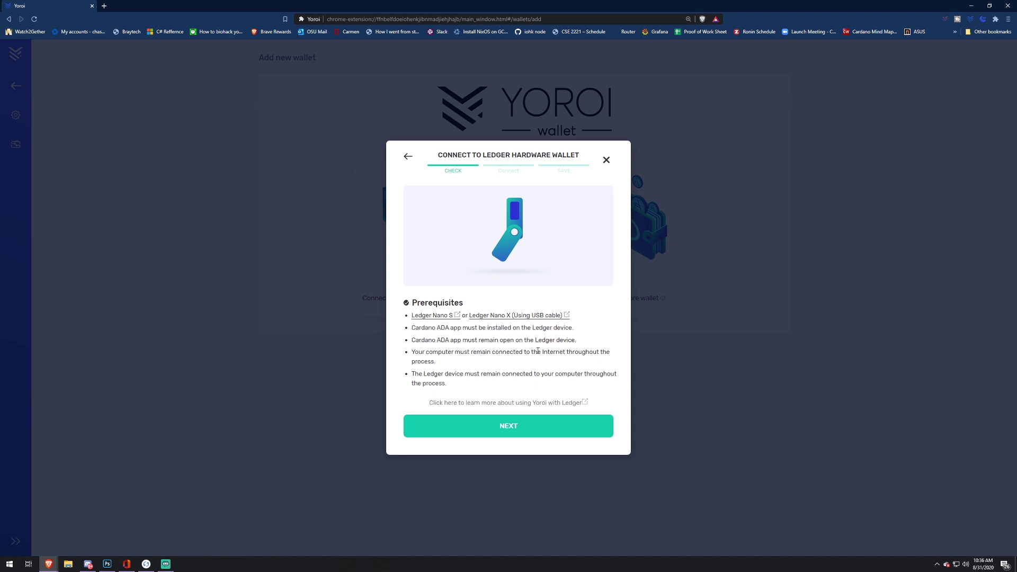
{"action": "left_click", "coordinate": [494, 427]}
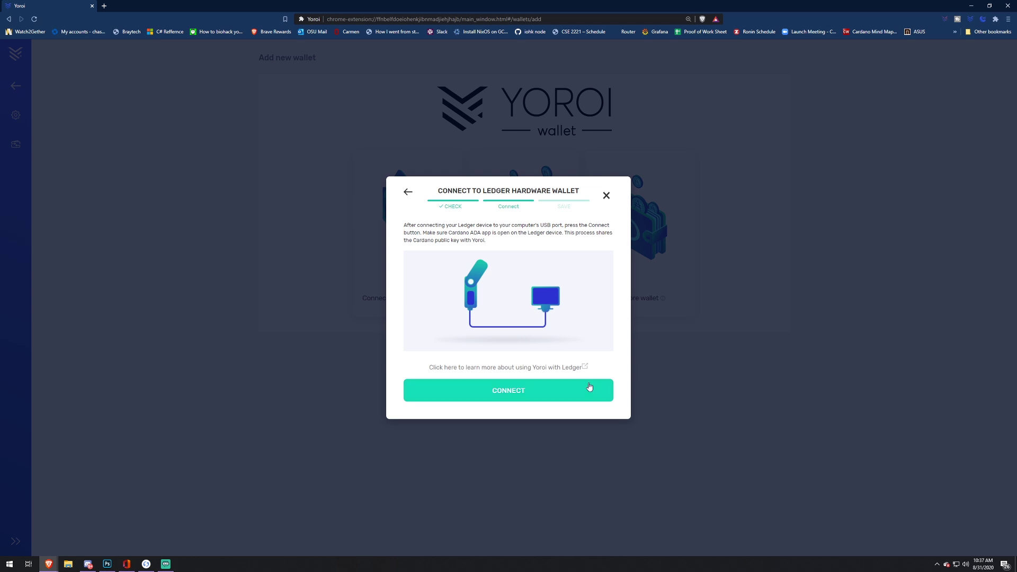
{"action": "left_click", "coordinate": [552, 391]}
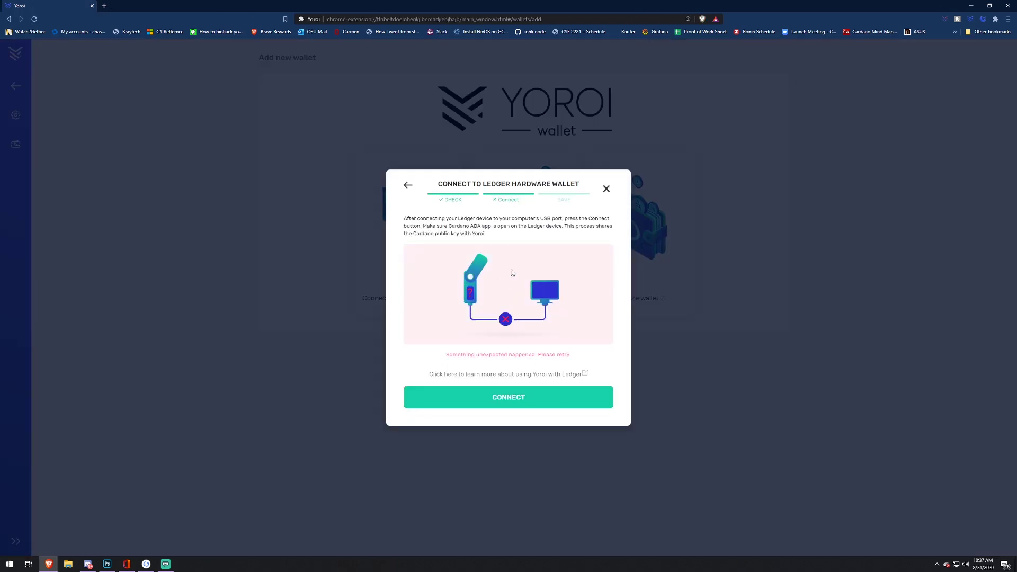
{"action": "left_click", "coordinate": [517, 397]}
{"action": "left_click", "coordinate": [518, 398]}
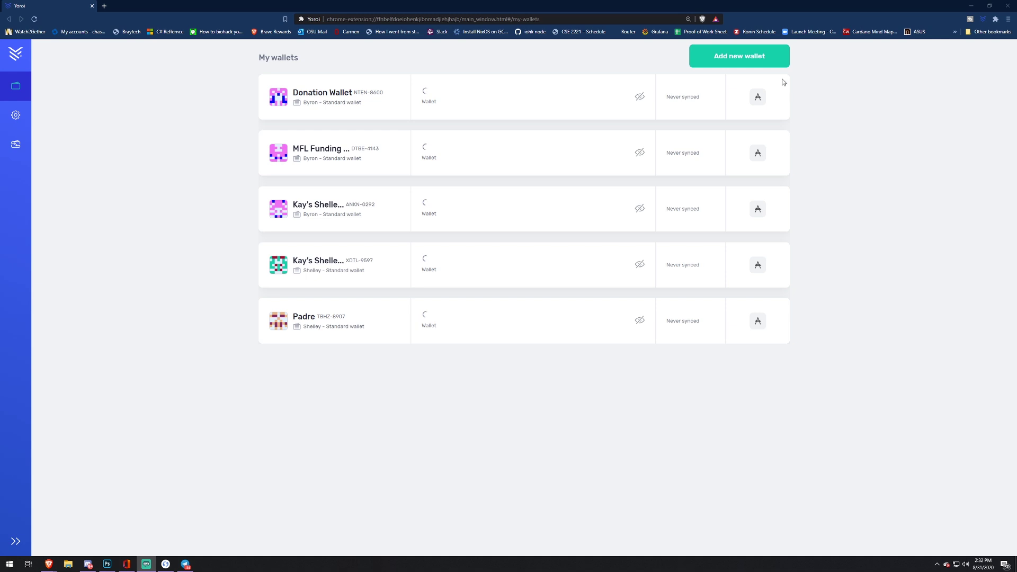
Start adding a Cardano Shelley-era wallet from a Ledger hardware wallet and proceed past the prerequisites
{"action": "left_click", "coordinate": [754, 56]}
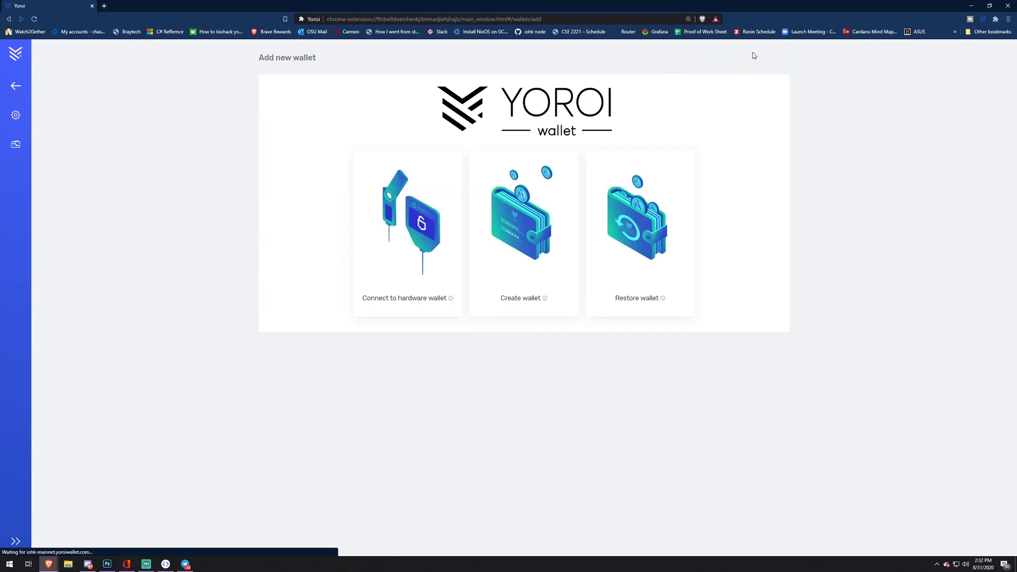
{"action": "left_click", "coordinate": [401, 233]}
{"action": "left_click", "coordinate": [522, 311]}
{"action": "left_click", "coordinate": [476, 264]}
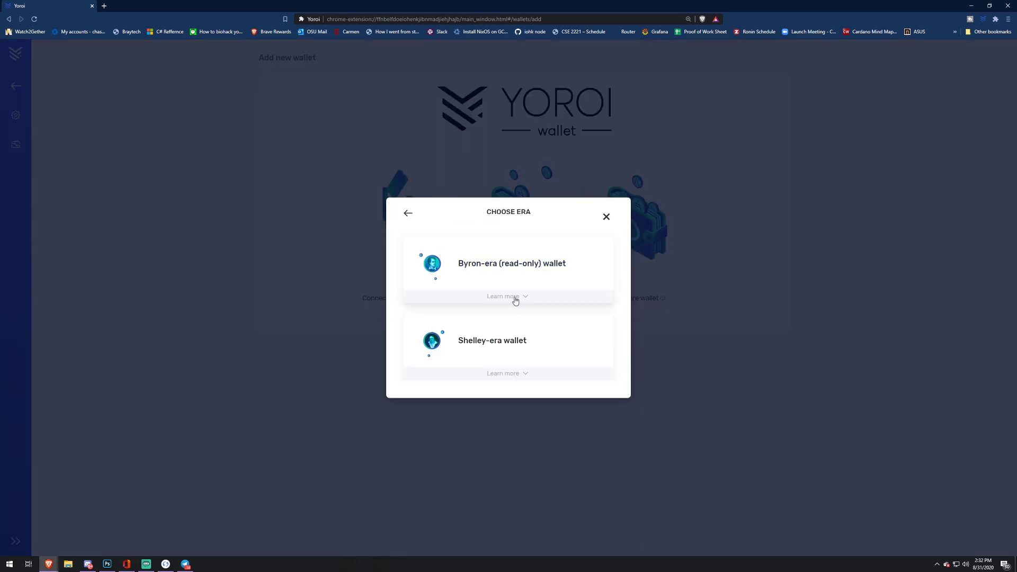
{"action": "left_click", "coordinate": [474, 348]}
{"action": "left_click", "coordinate": [521, 422]}
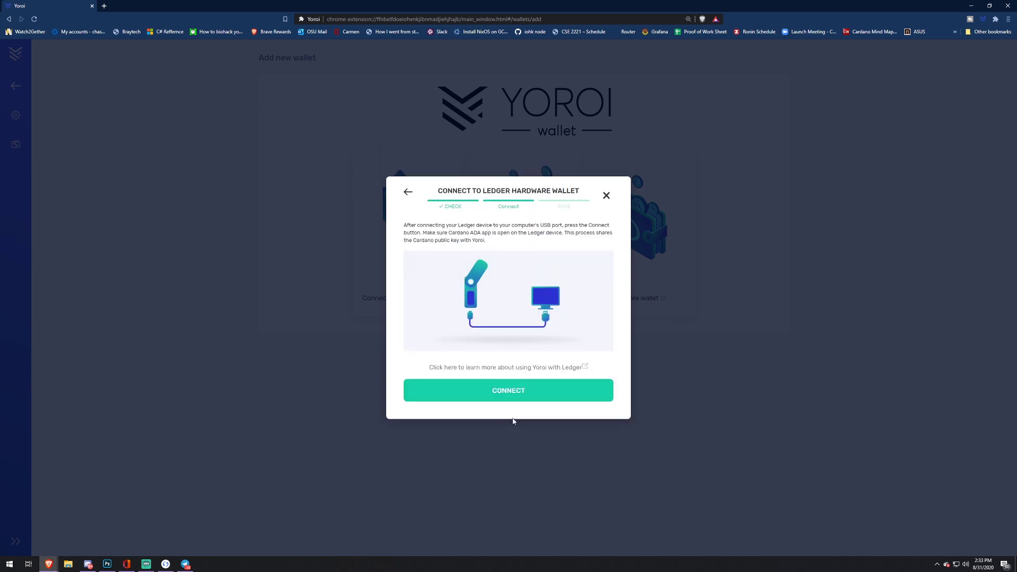
Connect the Ledger device to Yoroi, choosing Ledger Nano X as the device model
{"action": "left_click", "coordinate": [520, 383]}
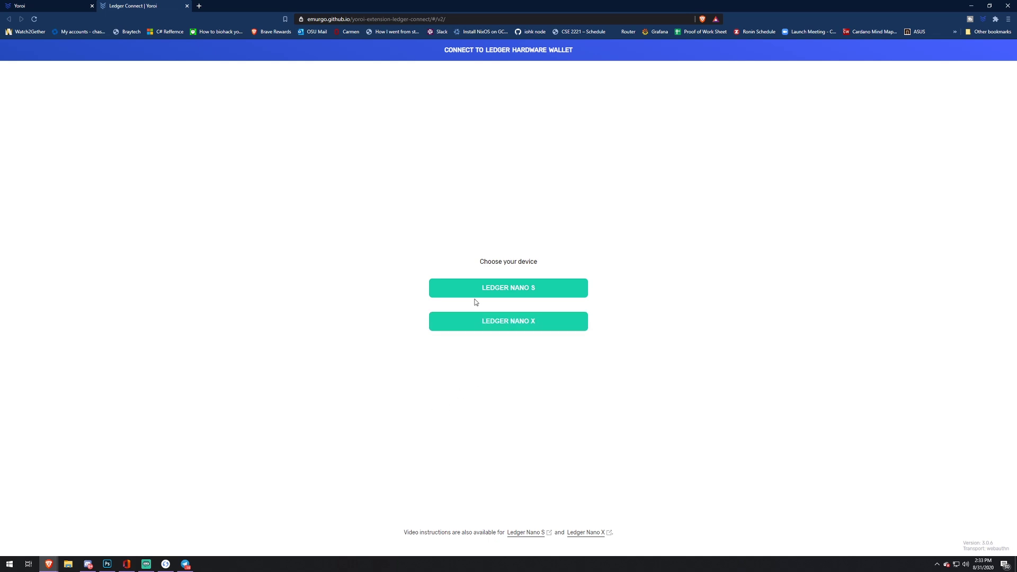
{"action": "left_click", "coordinate": [478, 328]}
{"action": "left_click", "coordinate": [482, 319]}
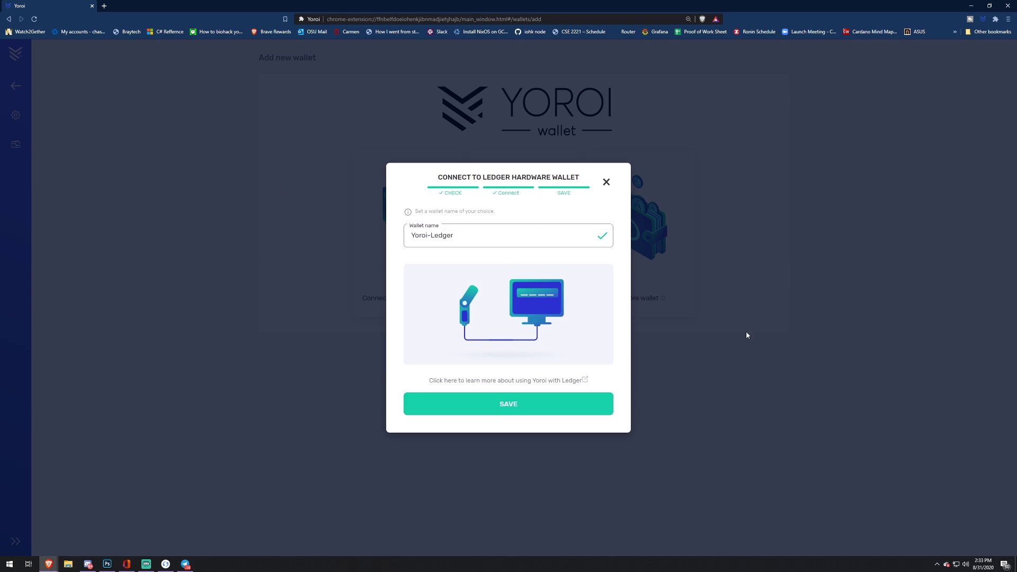
Name the connected wallet bigpey-ledger and save it
{"action": "triple_click", "coordinate": [540, 245]}
{"action": "type", "text": "b"}
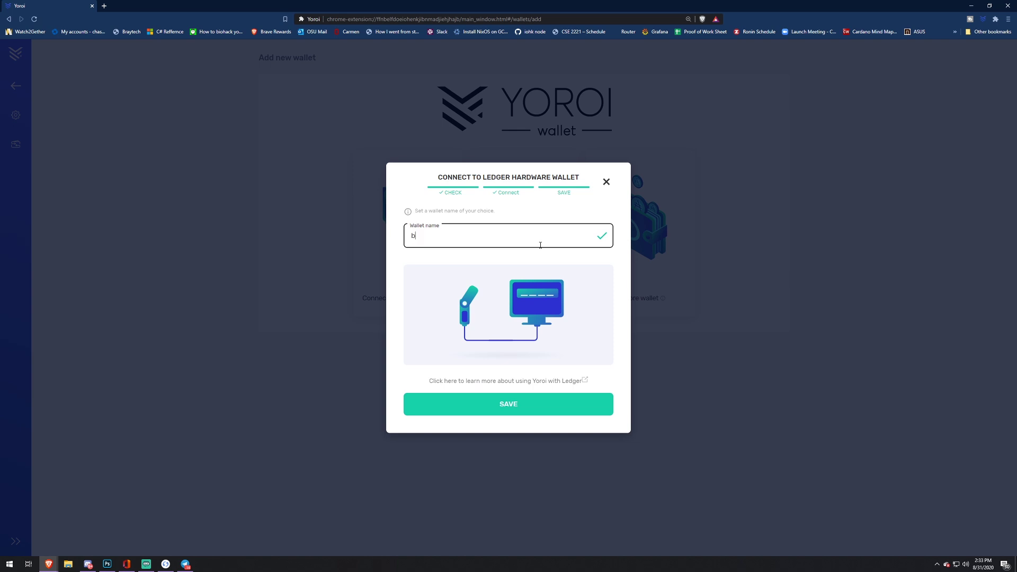
{"action": "type", "text": "igpey-ledger"}
{"action": "left_click", "coordinate": [524, 404]}
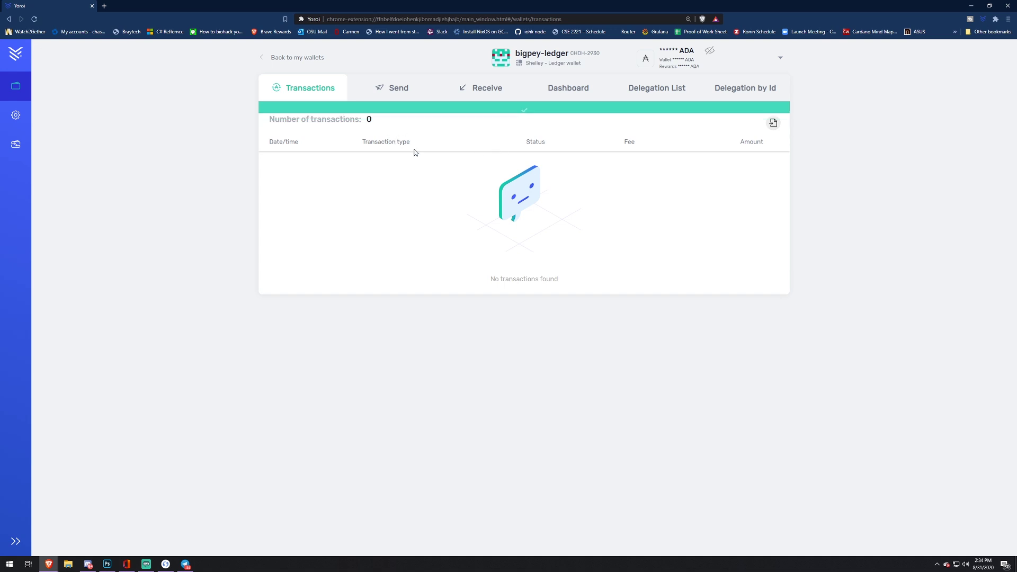
View the new wallet's send form and generate a new external receiving address
{"action": "left_click", "coordinate": [399, 89]}
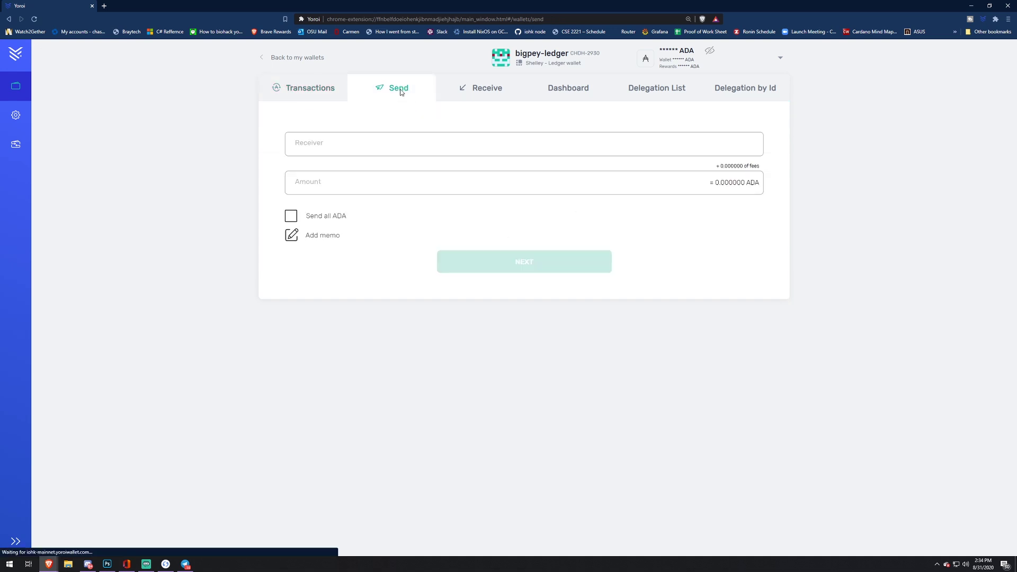
{"action": "left_click", "coordinate": [480, 91]}
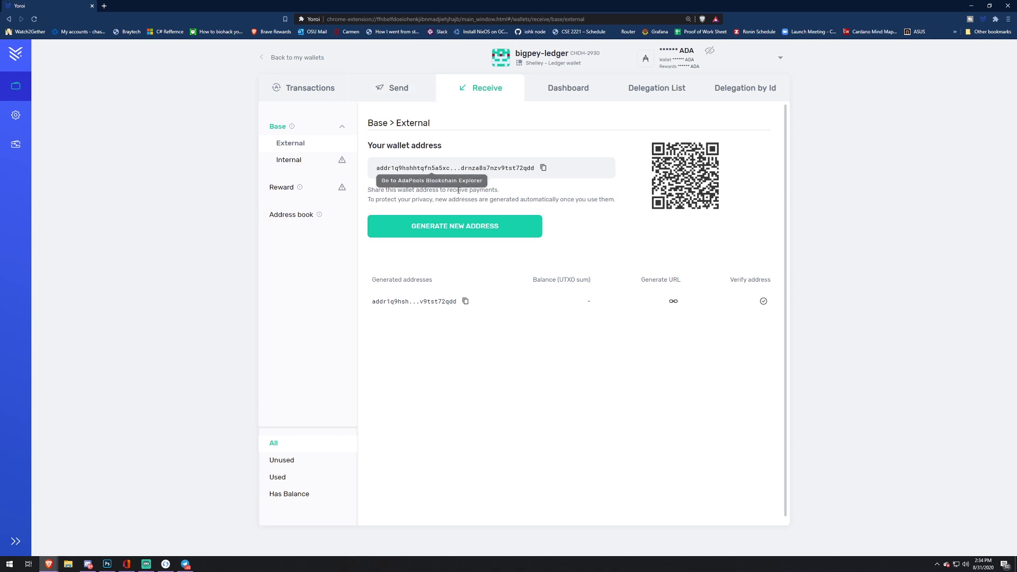
{"action": "left_click", "coordinate": [454, 226]}
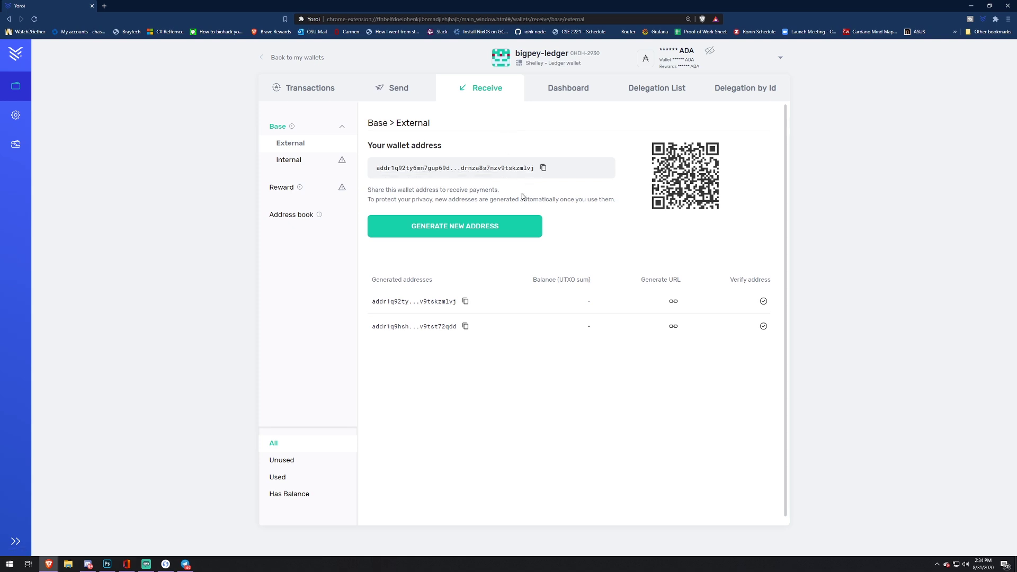
Look over the wallet's delegation dashboard and browse the list of staking pools sorted by score
{"action": "left_click", "coordinate": [579, 97]}
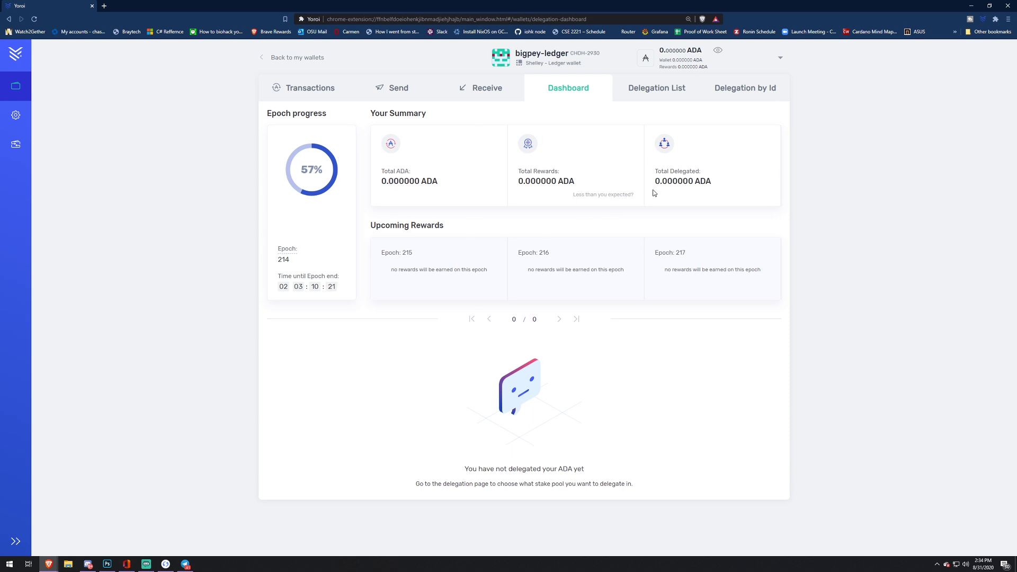
{"action": "left_click", "coordinate": [682, 95]}
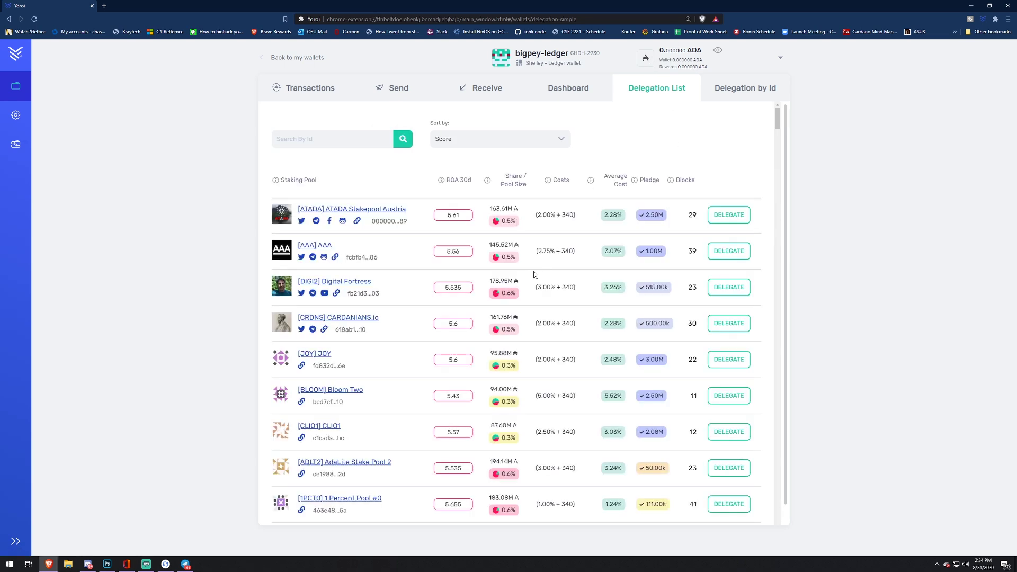
{"action": "scroll", "coordinate": [376, 270], "scroll_direction": "down", "scroll_amount": 2}
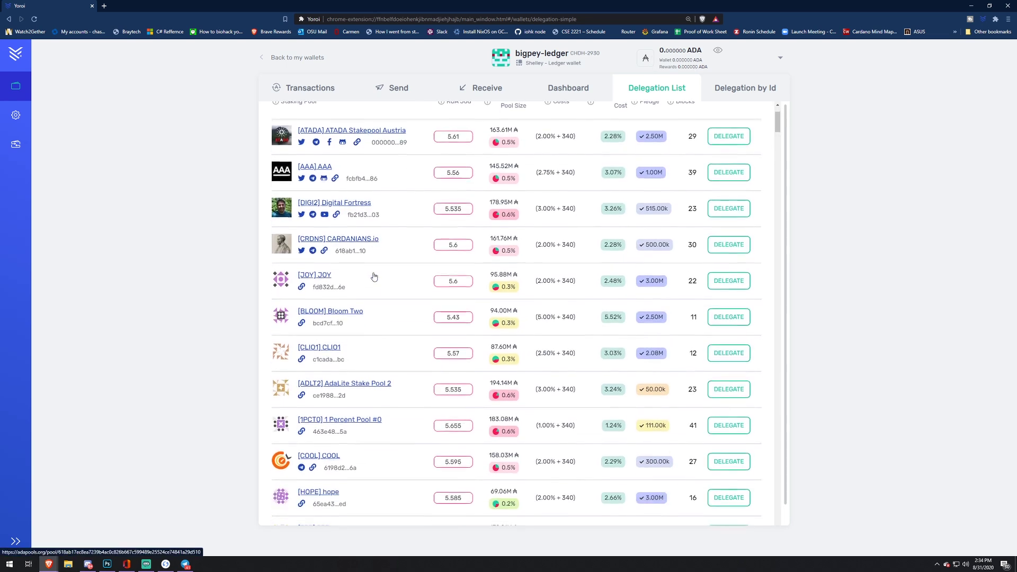
{"action": "scroll", "coordinate": [377, 267], "scroll_direction": "down", "scroll_amount": 4}
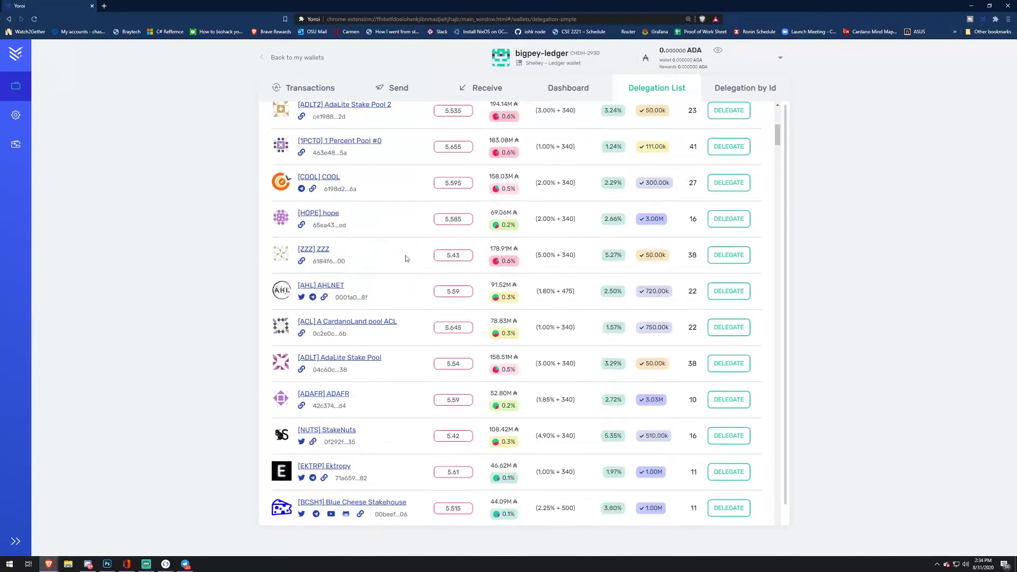
{"action": "scroll", "coordinate": [413, 256], "scroll_direction": "up", "scroll_amount": 5}
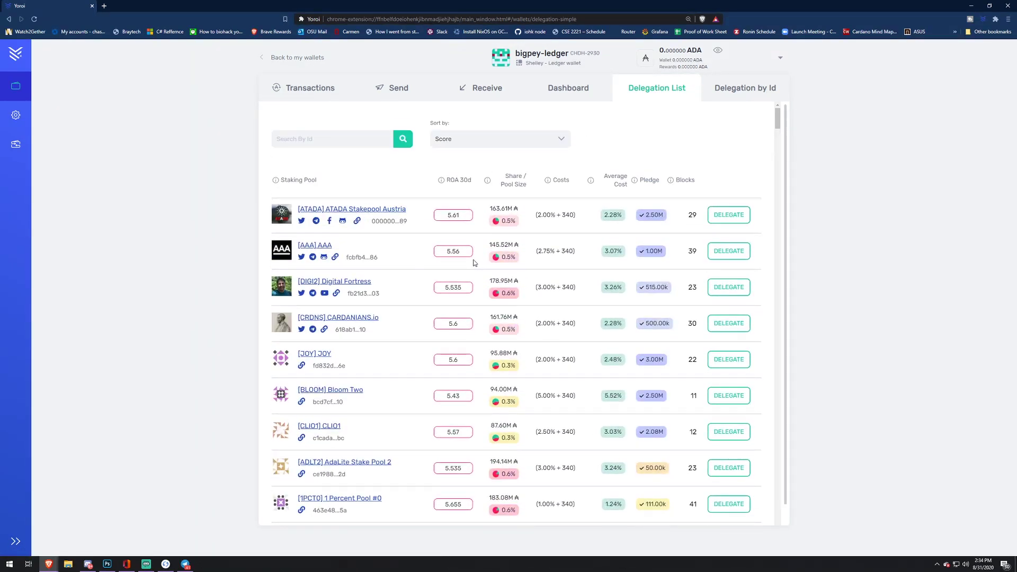
Search the staking pools for Bloom, try to delegate to the Bloom Two pool, and return to the wallet's transactions
{"action": "left_click", "coordinate": [342, 143]}
{"action": "type", "text": "Bloom"}
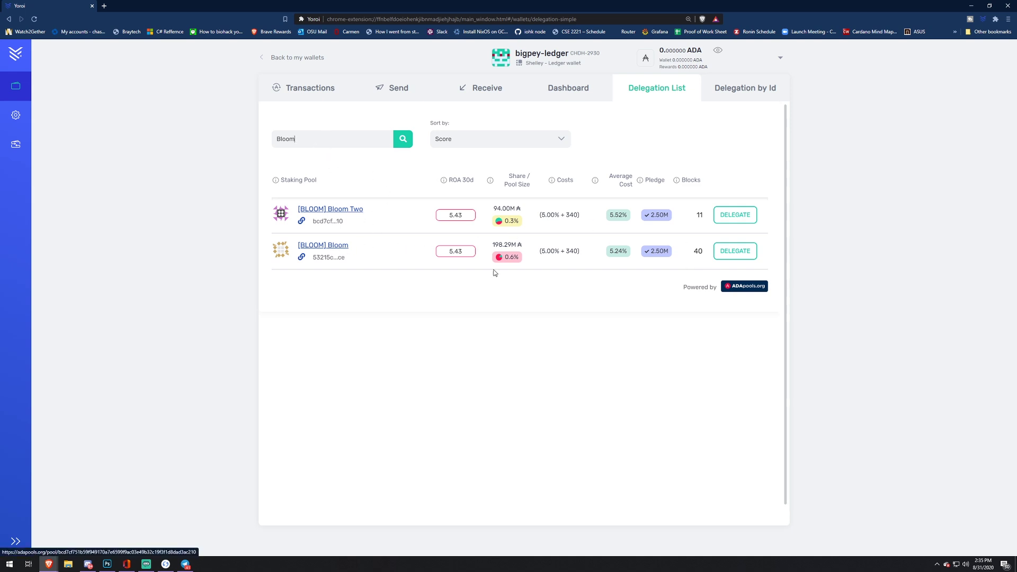
{"action": "left_click", "coordinate": [744, 219]}
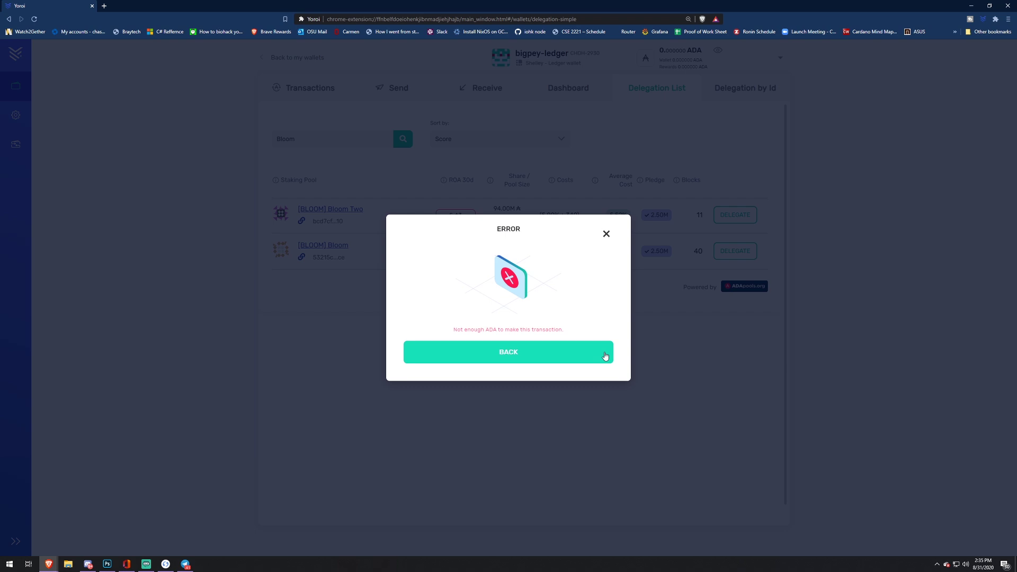
{"action": "left_click", "coordinate": [607, 236]}
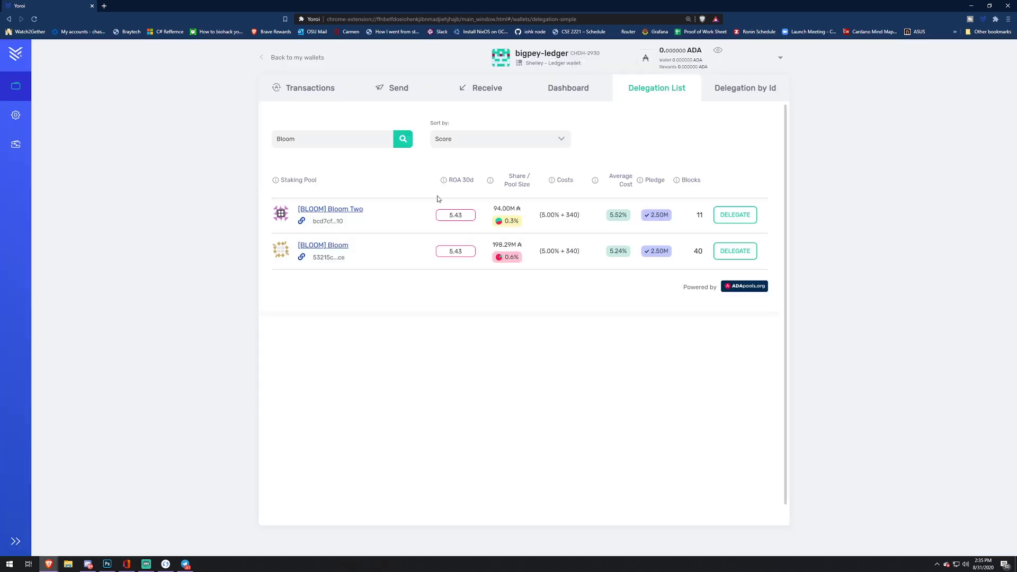
{"action": "left_click", "coordinate": [307, 99]}
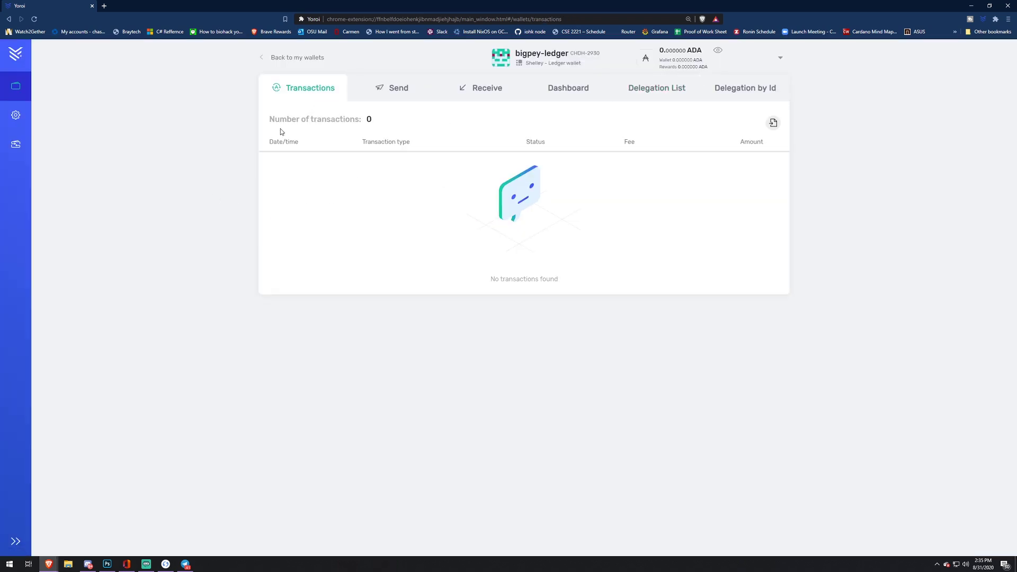